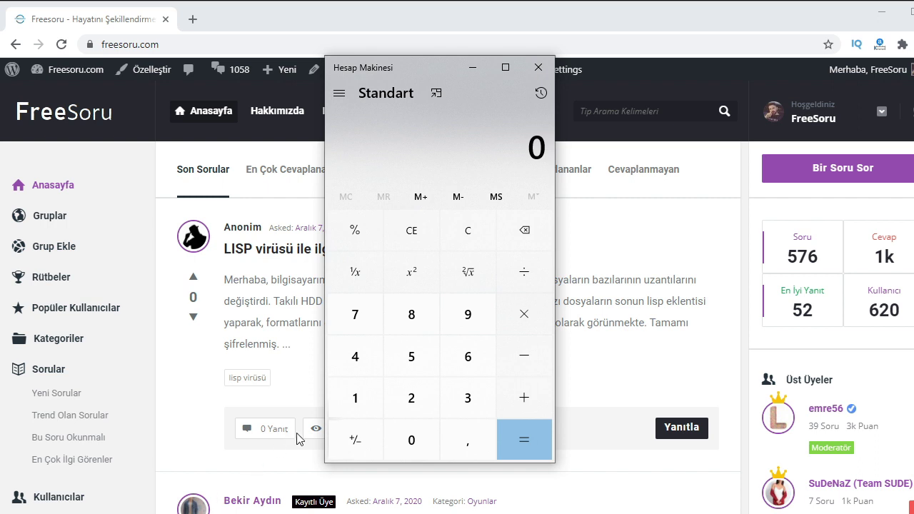
Multiply 100 by 20 and evaluate the product.
click(356, 406)
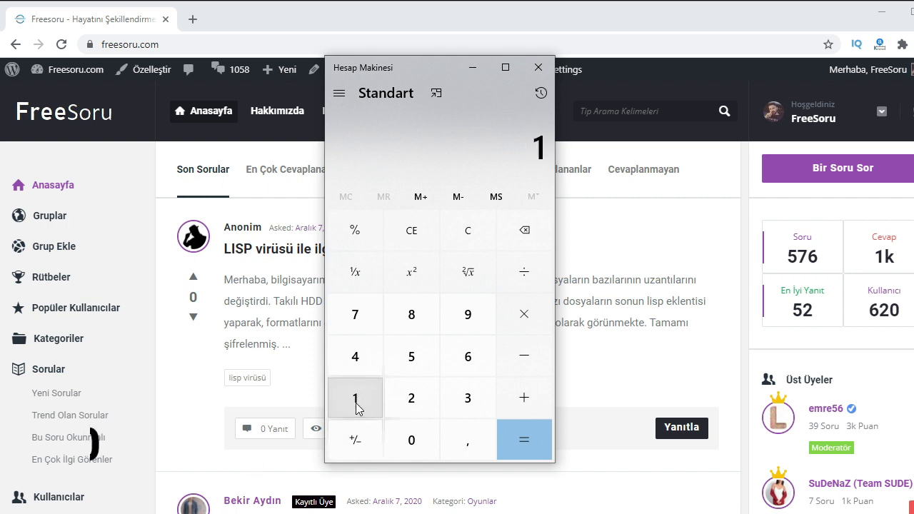
click(412, 444)
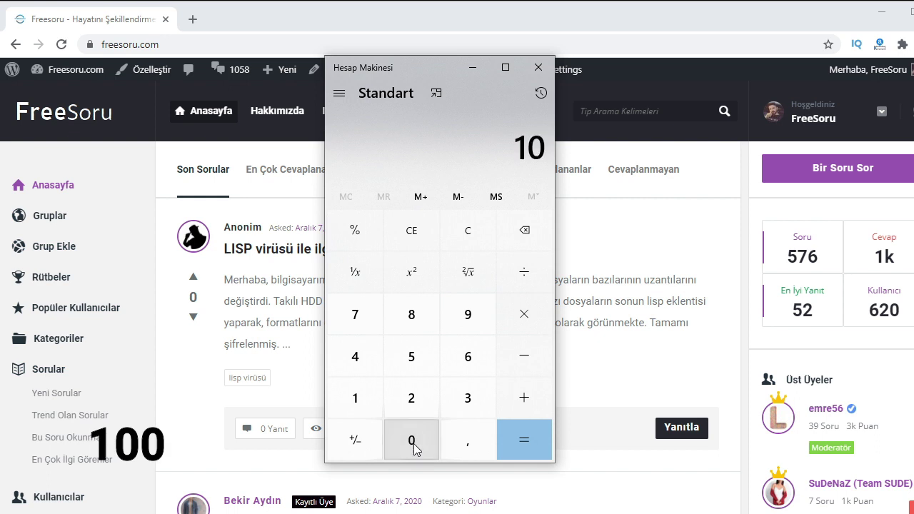
click(412, 444)
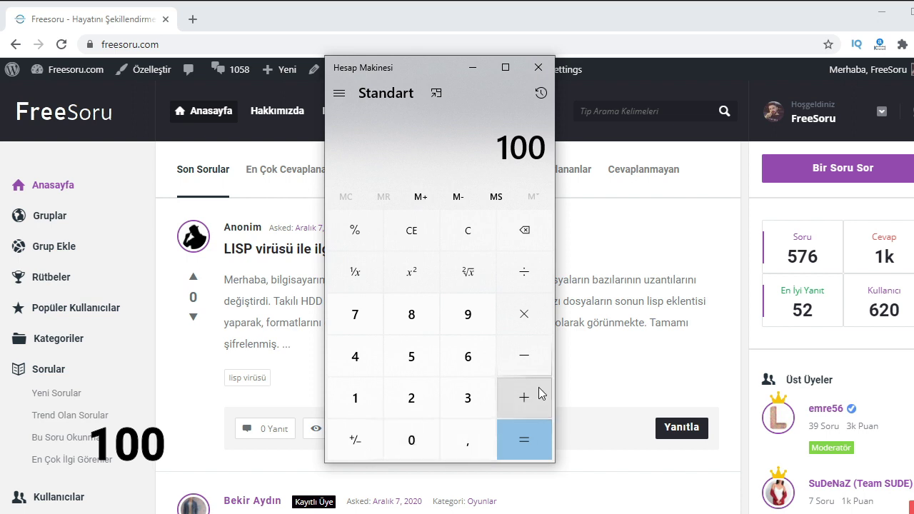
click(524, 329)
click(397, 407)
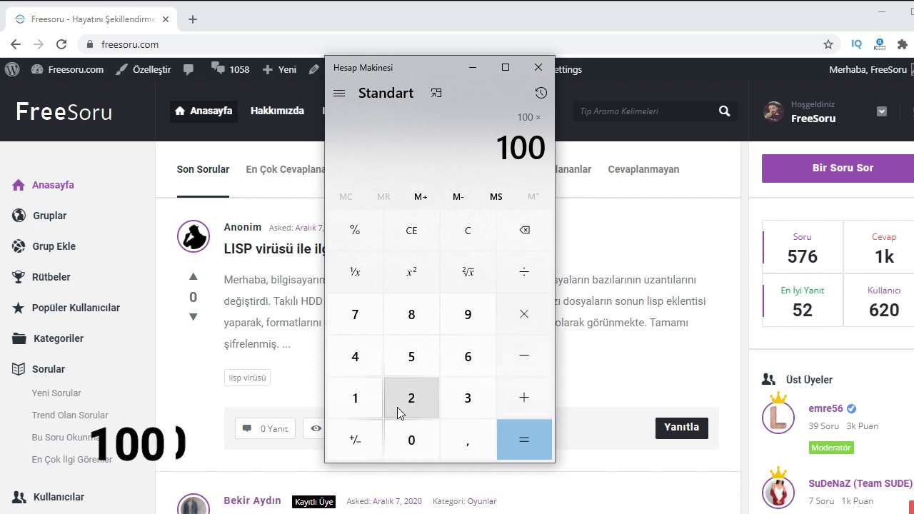
click(428, 441)
click(519, 433)
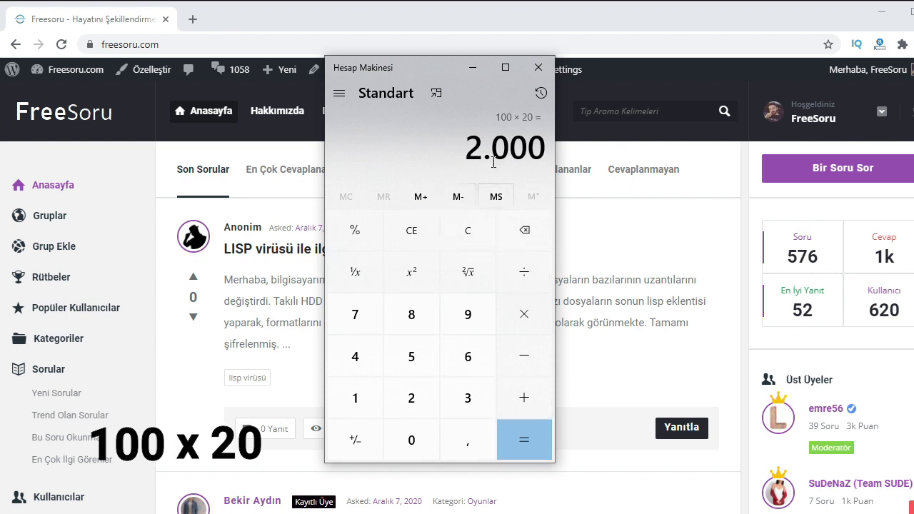
Divide the product by 100 to get 20 percent of the base amount.
click(526, 276)
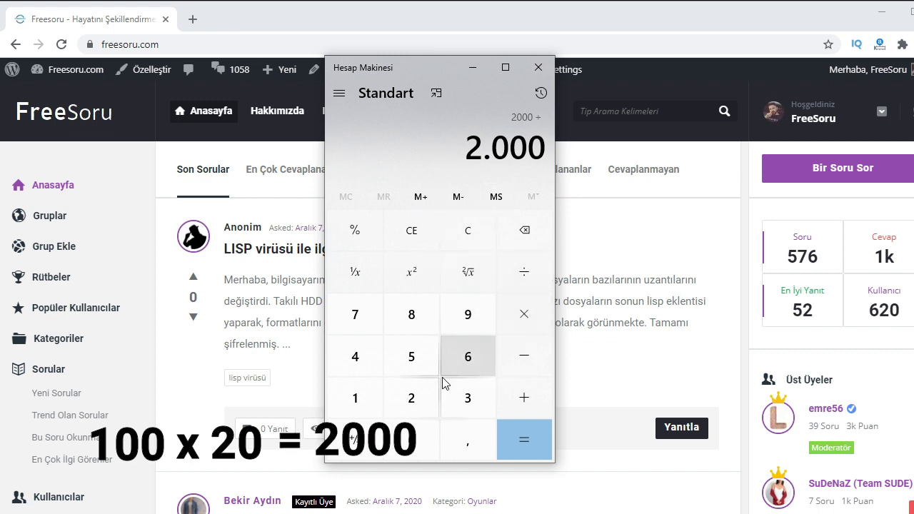
click(360, 401)
double_click(408, 447)
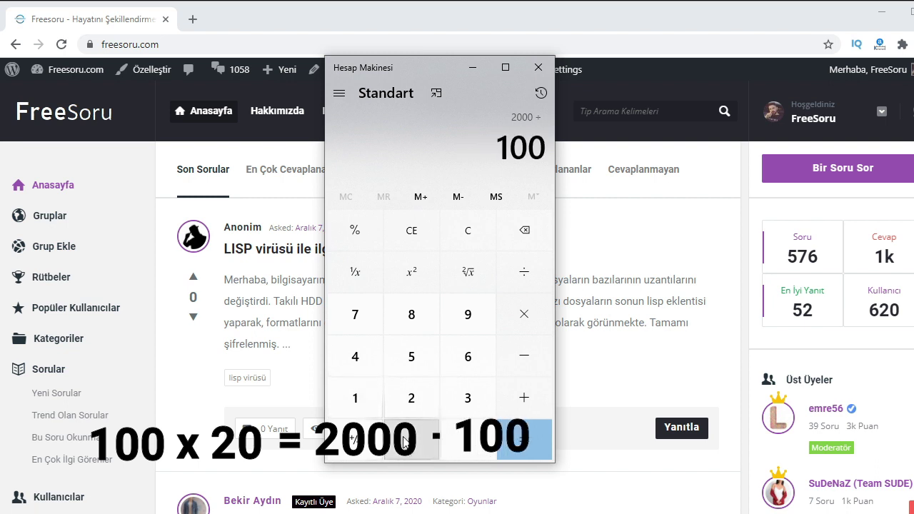
click(521, 437)
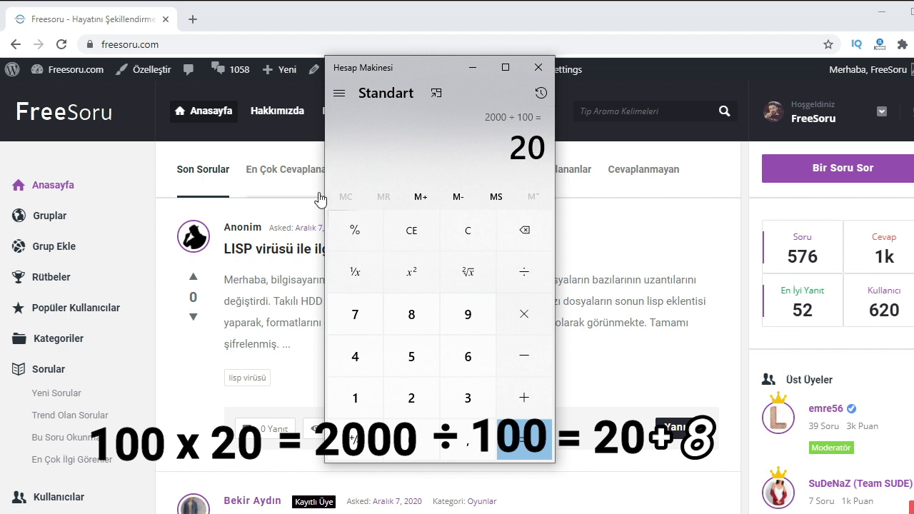
Add 8 and 1 to the 20 percent share.
click(524, 398)
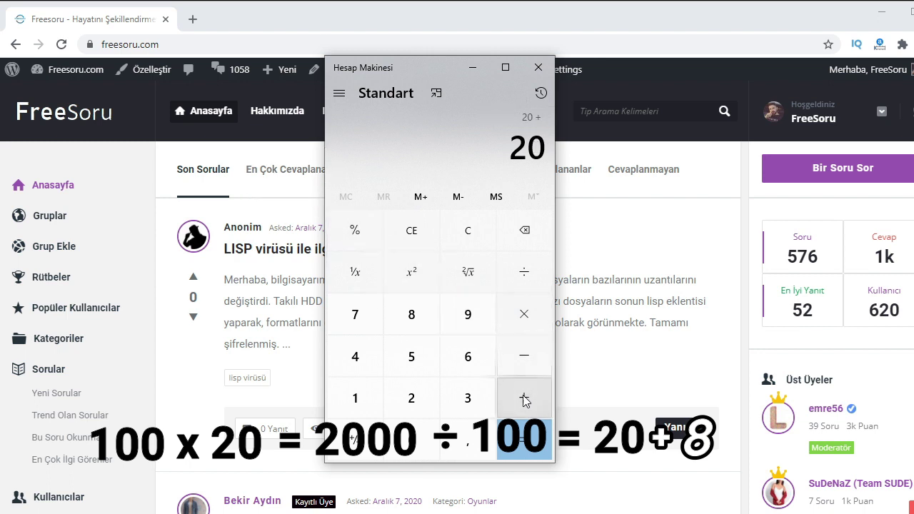
click(399, 319)
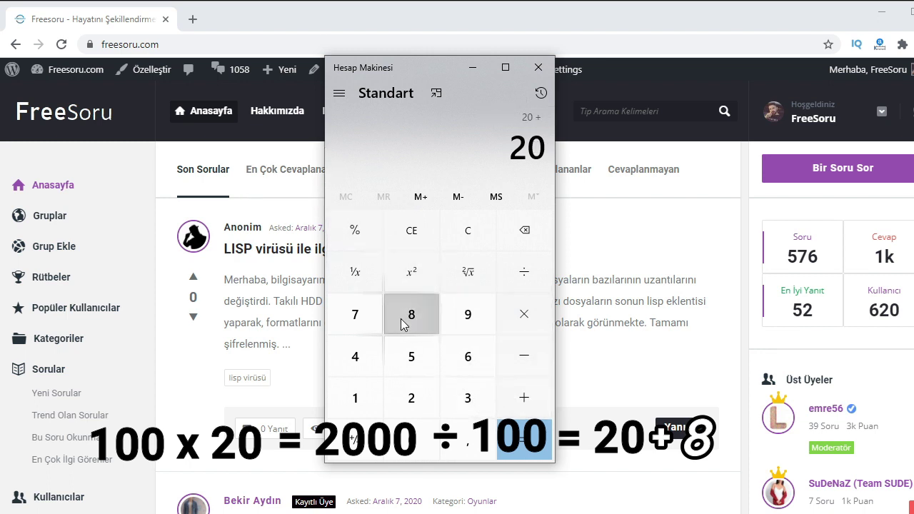
click(524, 395)
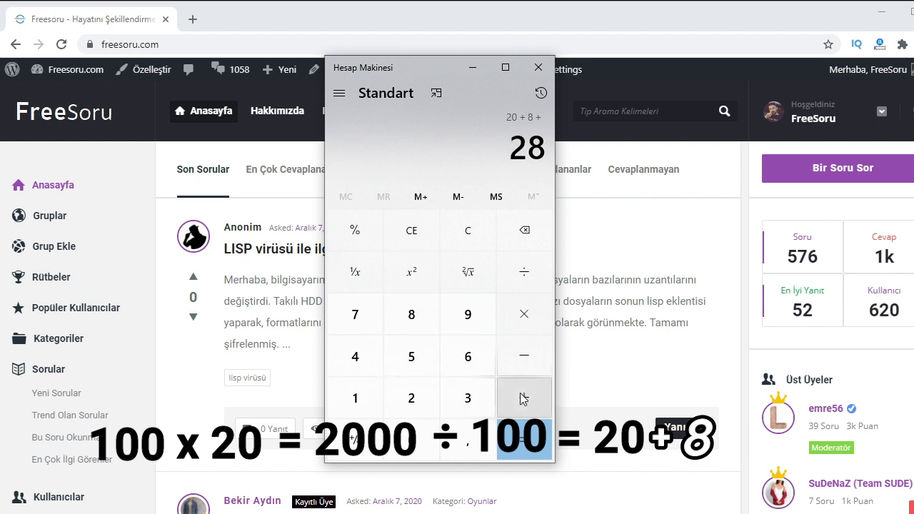
click(369, 399)
Add the base amount of 100 to the running sum and evaluate the total.
click(527, 404)
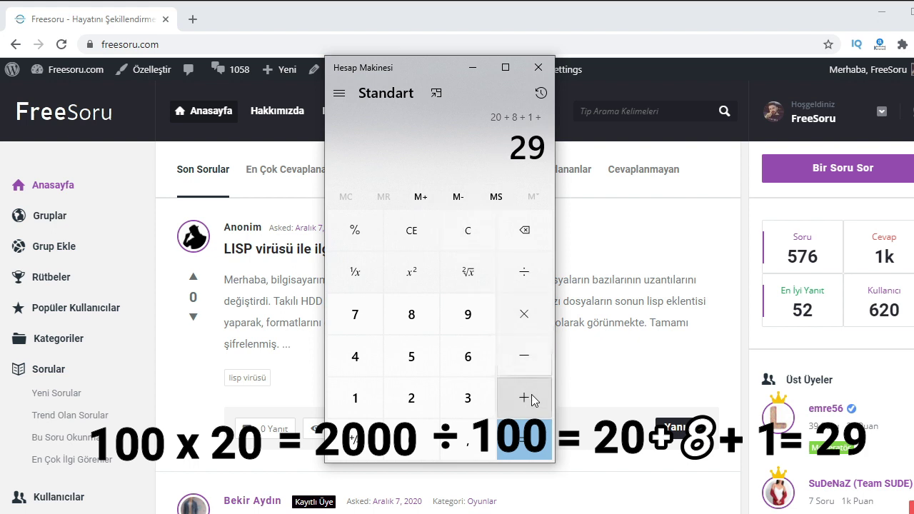
click(355, 398)
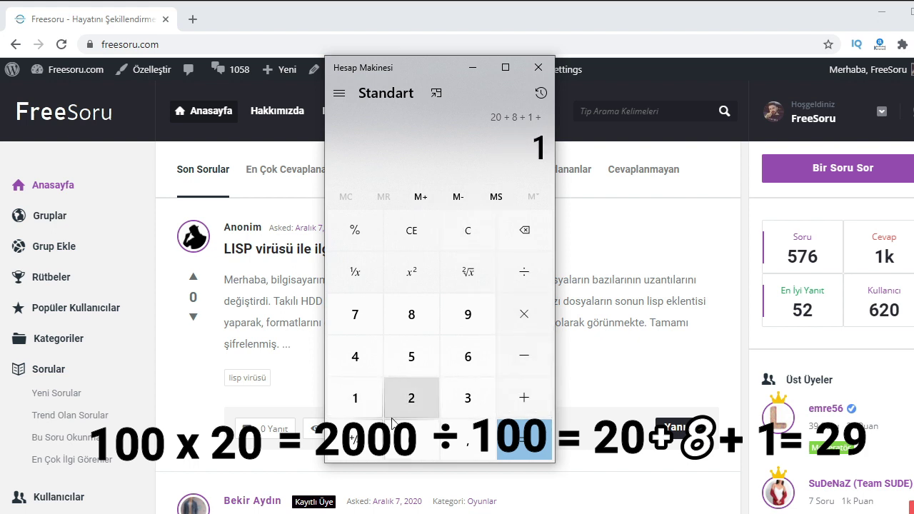
click(403, 442)
click(403, 444)
click(520, 453)
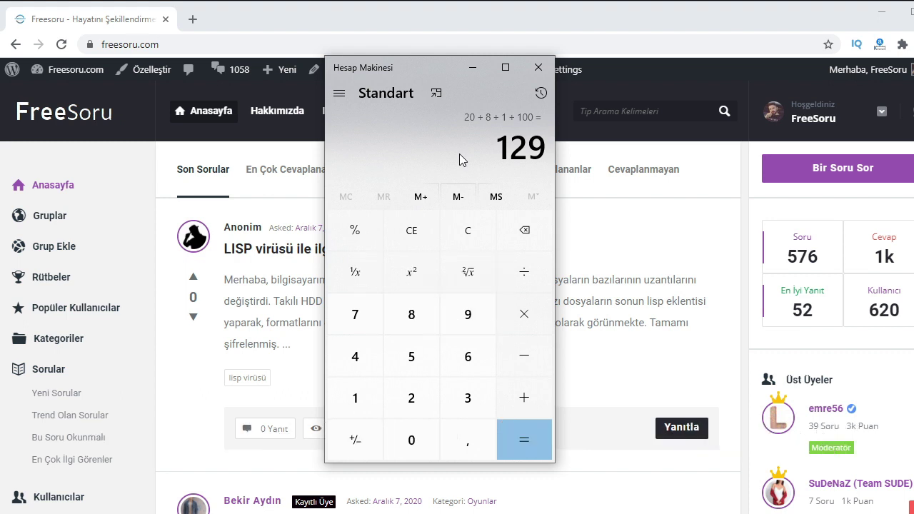
Clear the finished calculation and multiply 150 by 18, evaluating the product.
click(421, 234)
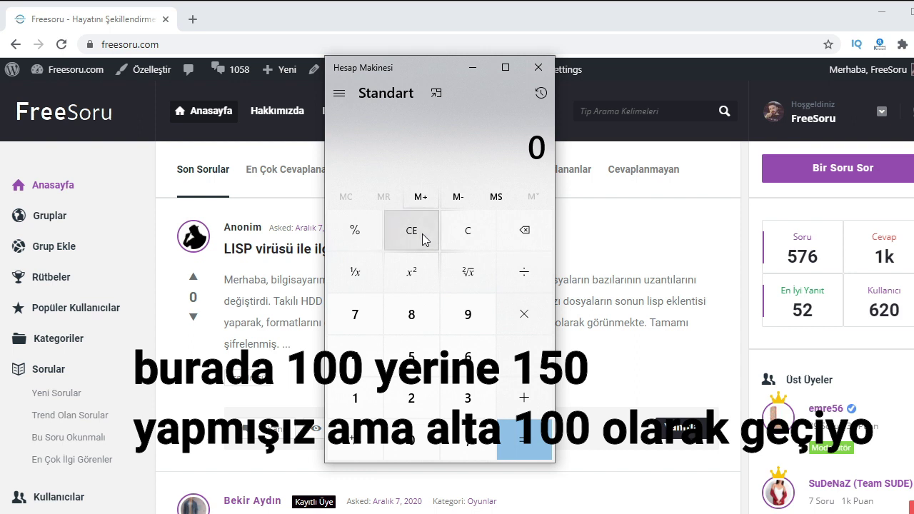
click(357, 412)
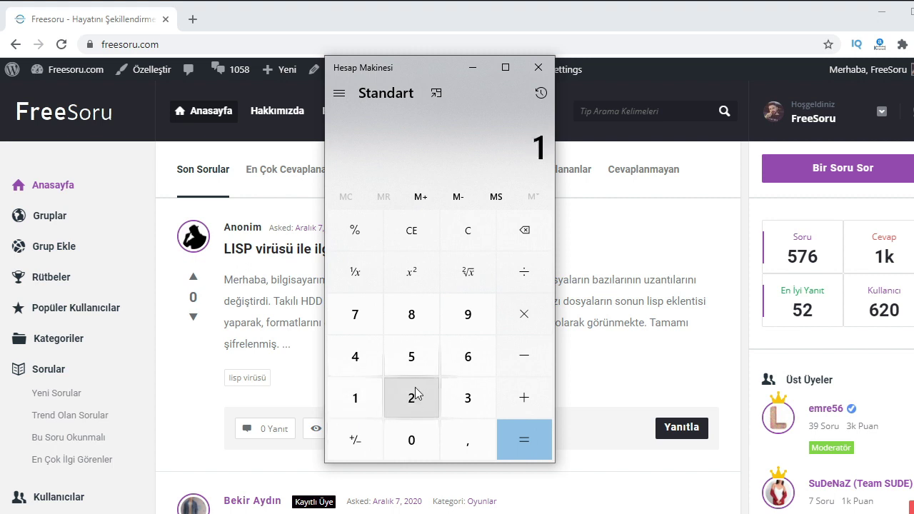
click(415, 360)
click(411, 440)
click(411, 440)
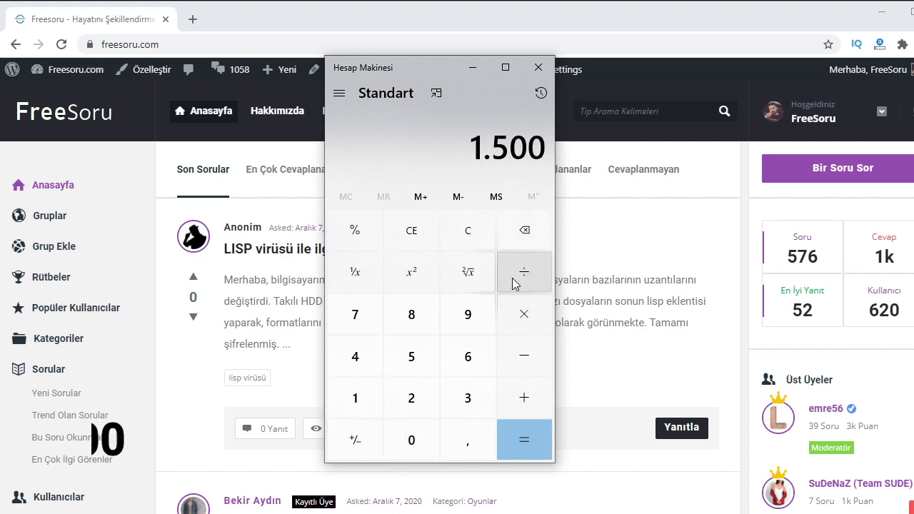
click(517, 241)
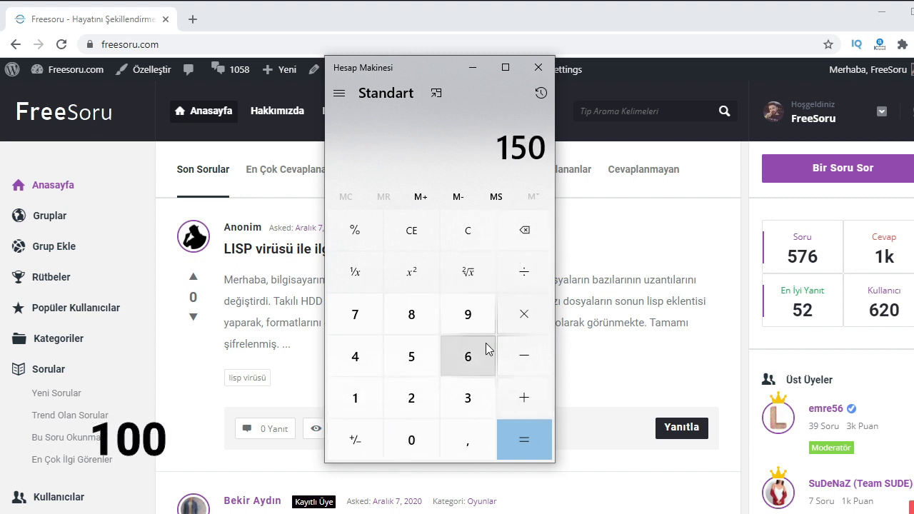
click(519, 329)
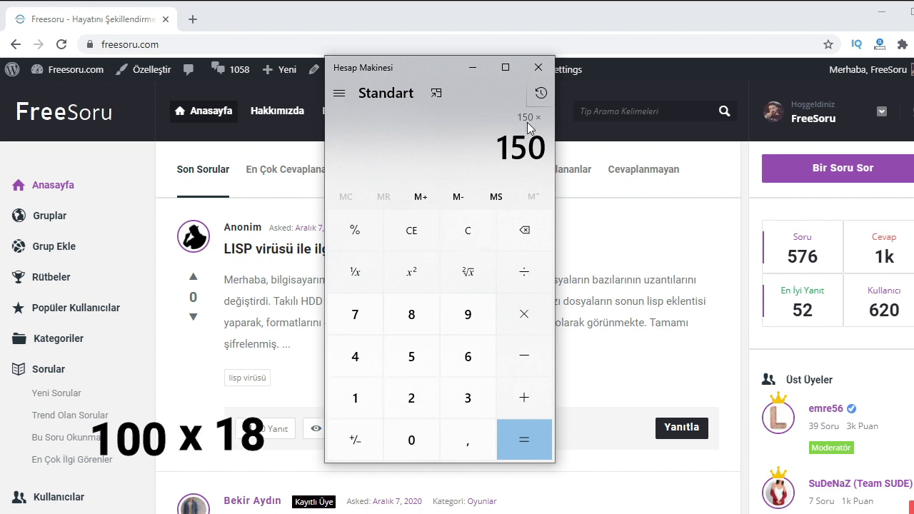
click(352, 403)
click(417, 305)
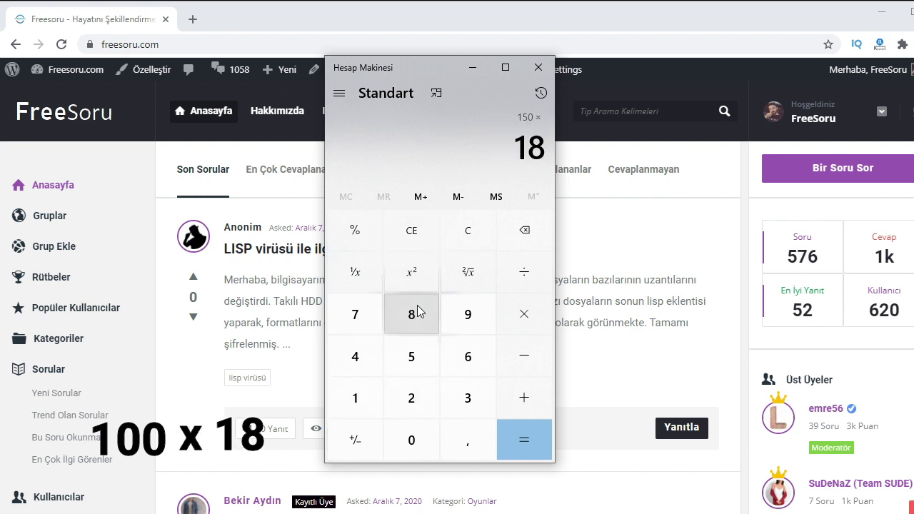
click(523, 440)
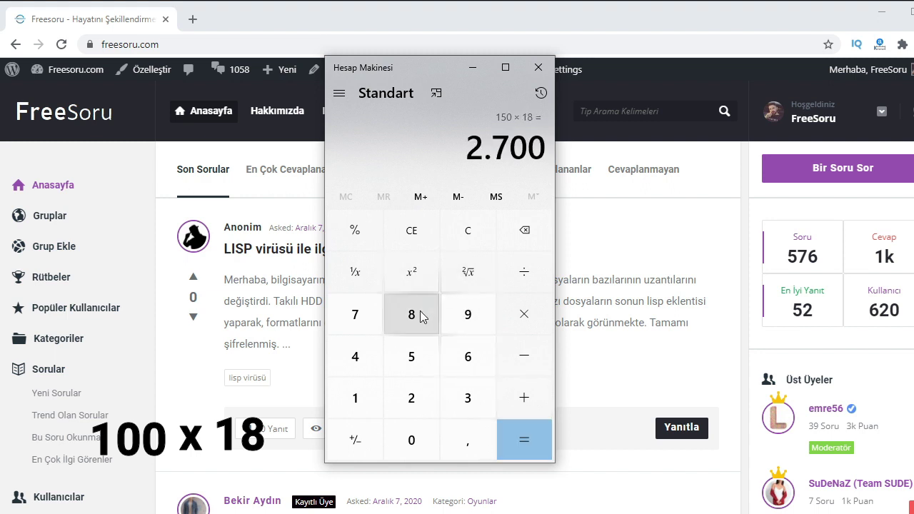
Divide the product by 100 to get 18 percent of the 150 base amount.
click(525, 288)
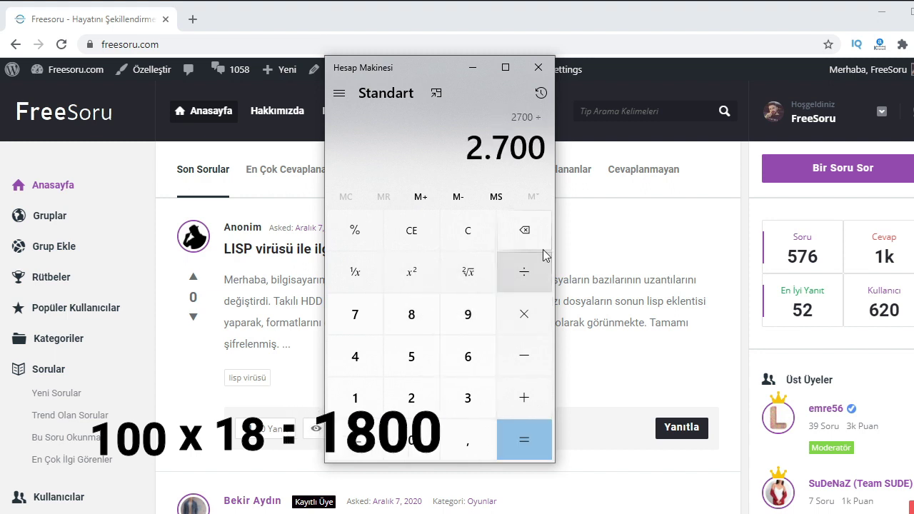
click(361, 402)
click(405, 439)
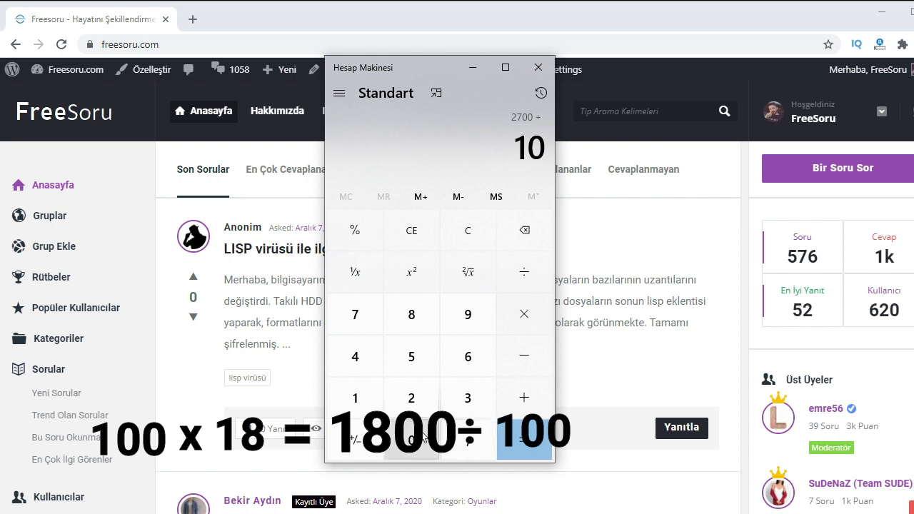
click(421, 437)
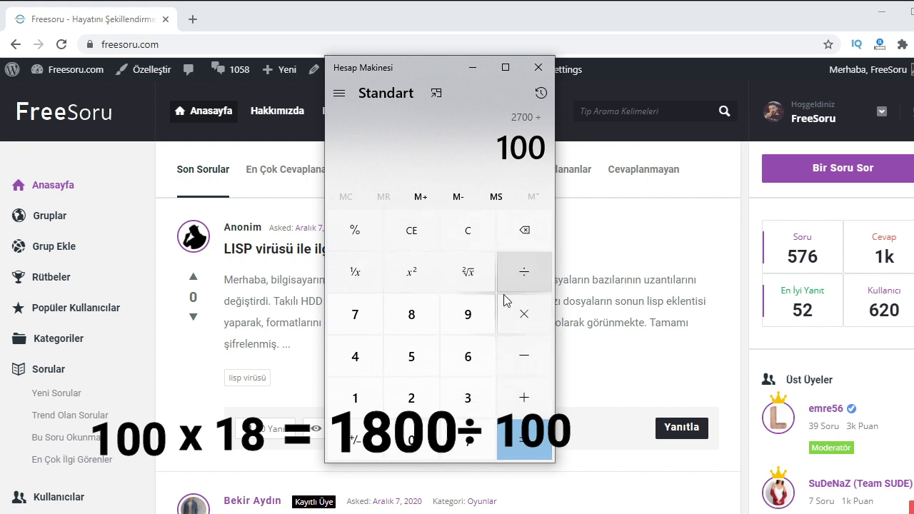
click(546, 441)
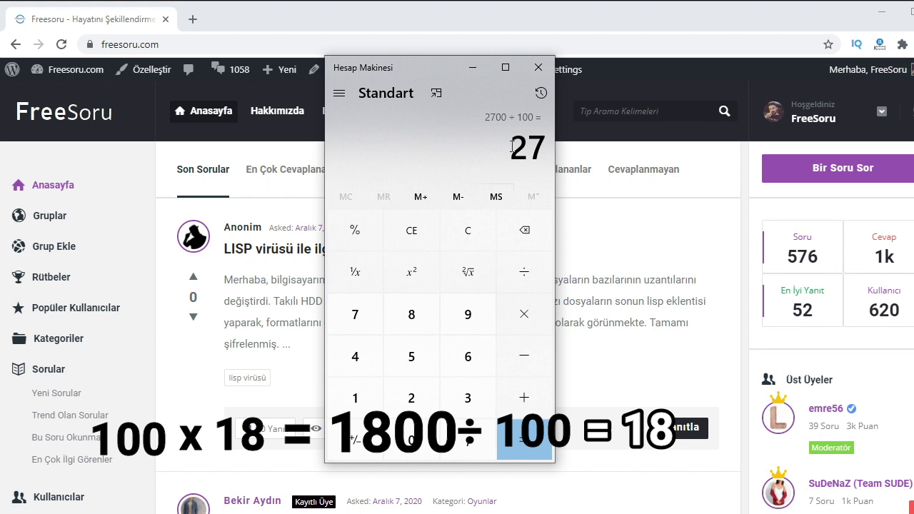
Add 8 and 1 to the 18 percent share and evaluate the sum.
click(522, 399)
click(419, 319)
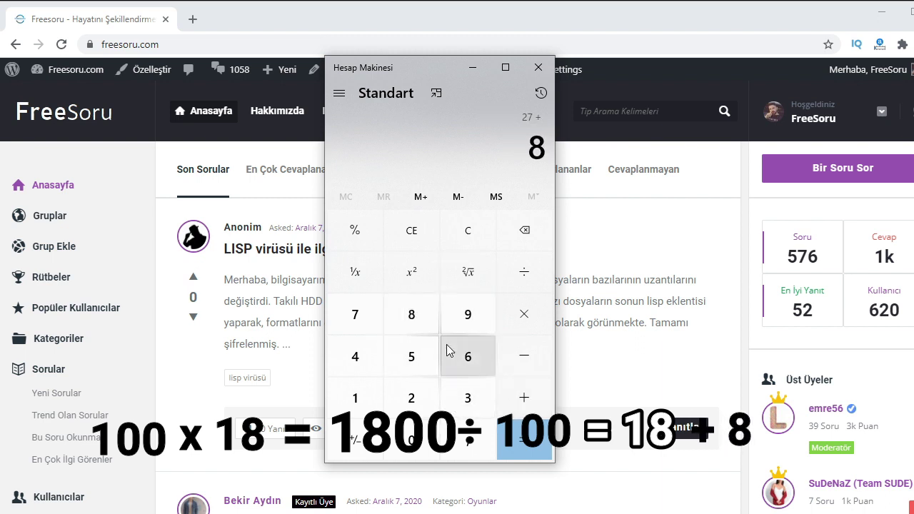
click(524, 397)
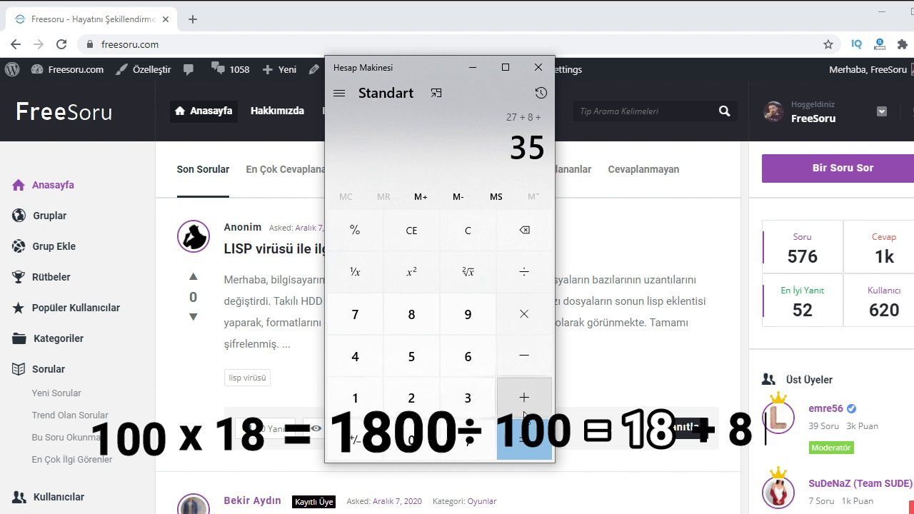
click(360, 400)
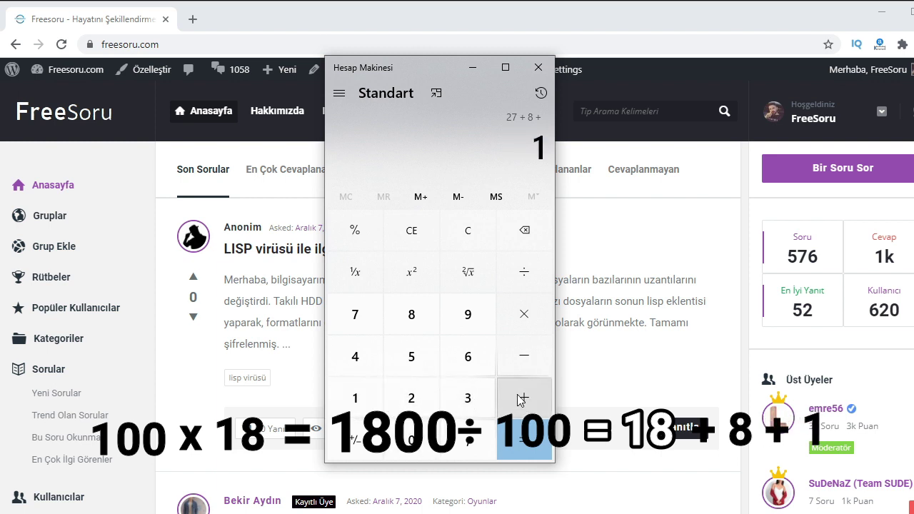
click(530, 425)
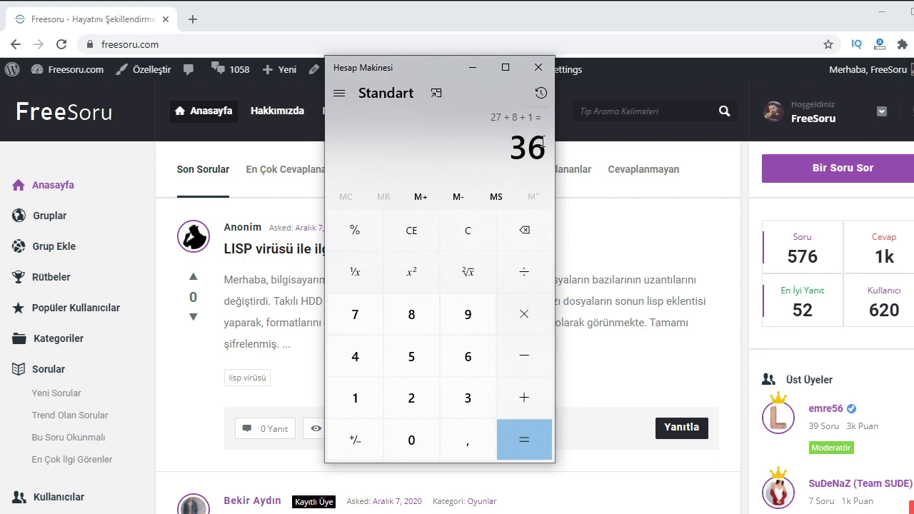
Add the base amount of 150 to the sum of the extra charges and evaluate the total.
drag(544, 143, 505, 148)
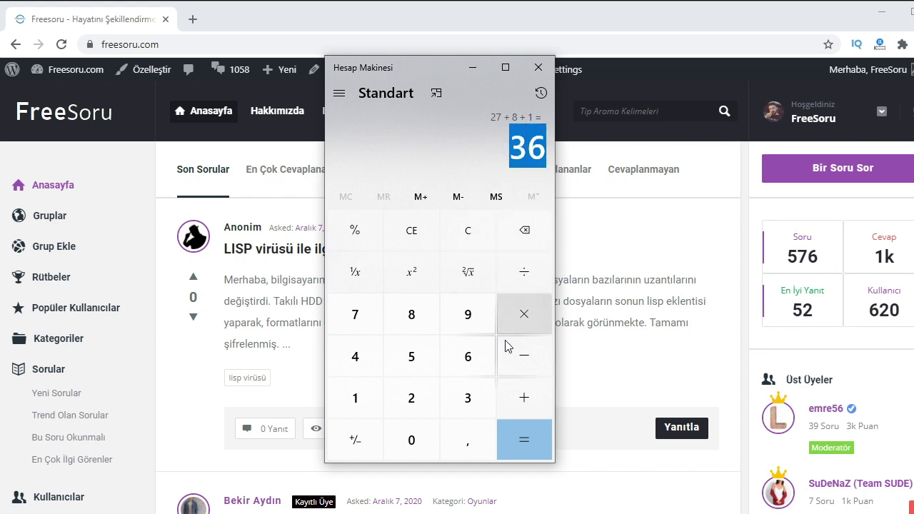
click(505, 150)
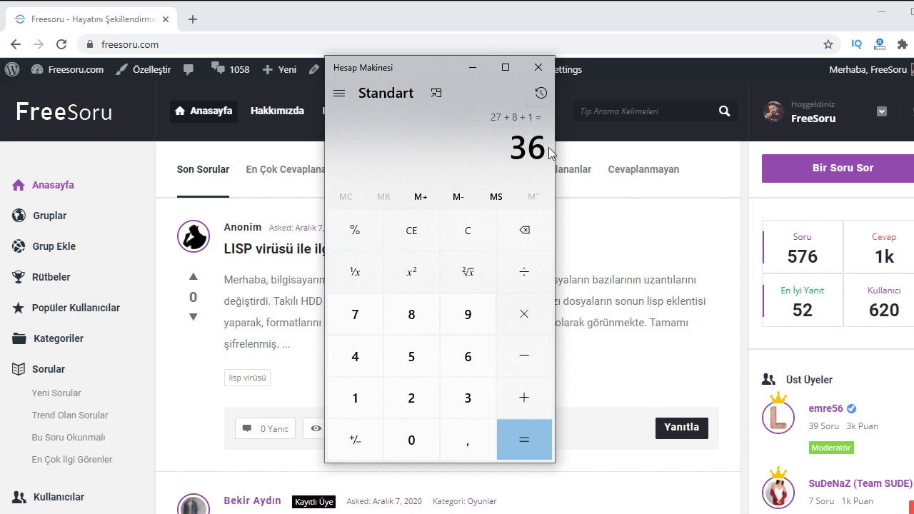
click(526, 398)
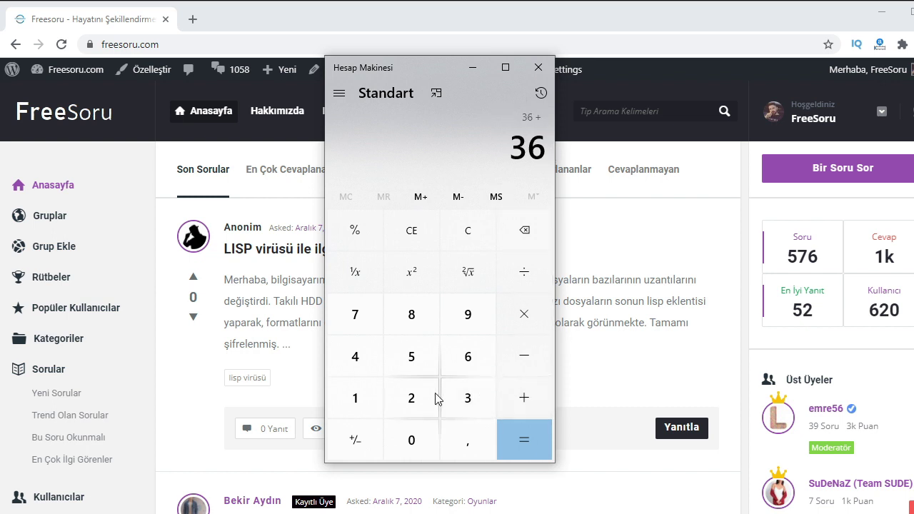
click(360, 397)
click(411, 350)
click(419, 430)
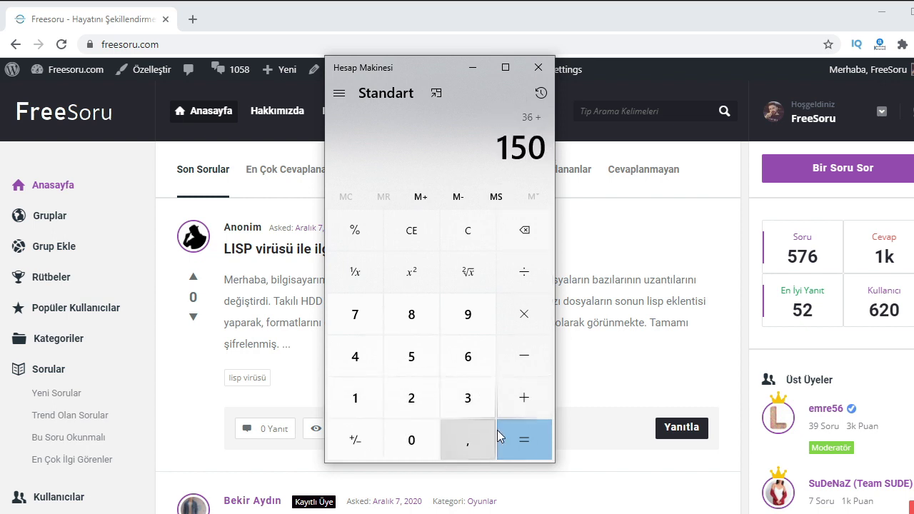
click(527, 437)
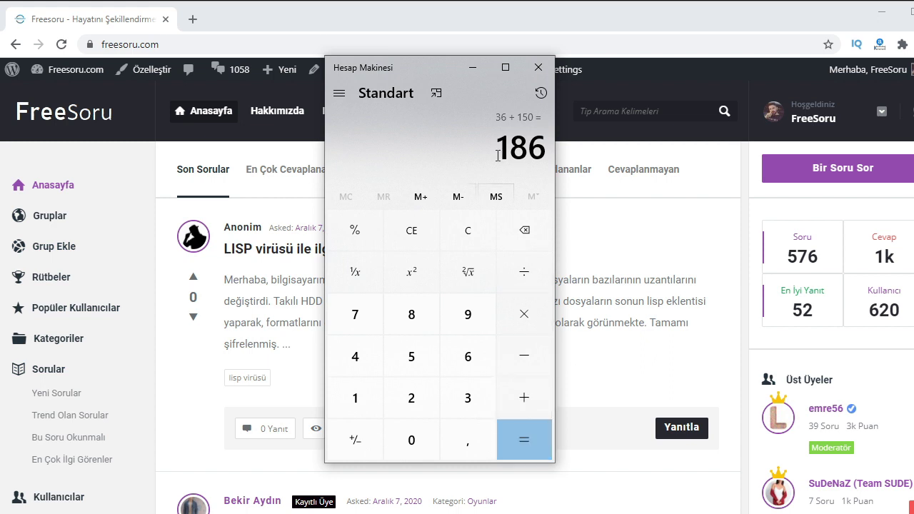